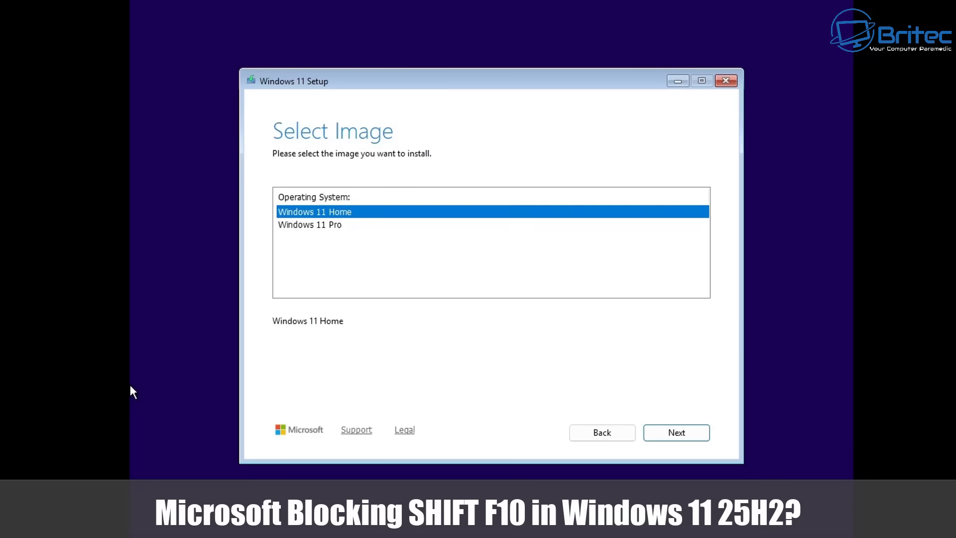
Step: Accept the license terms and install Windows 11 onto the 64 GB unallocated Disk 0
{"action": "left_click", "coordinate": [689, 438]}
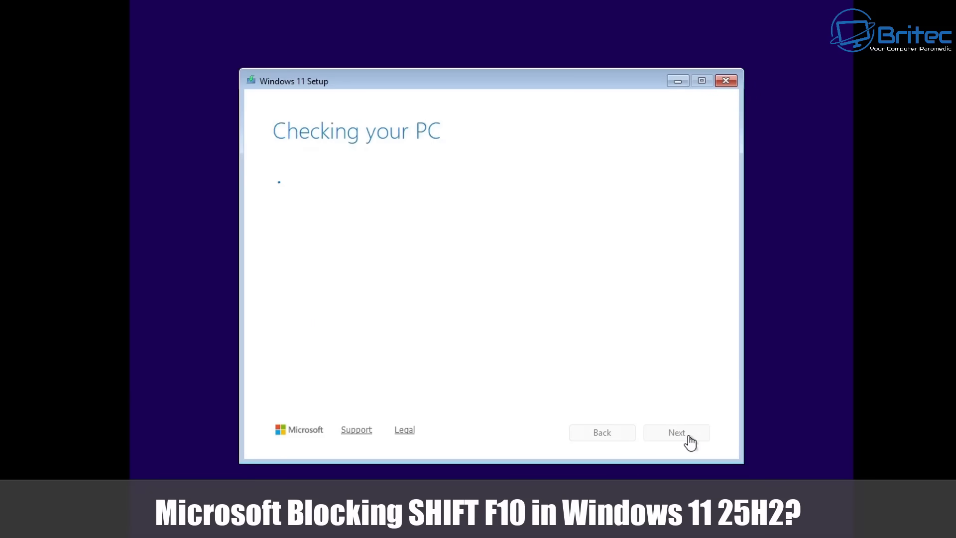
{"action": "left_click", "coordinate": [692, 434]}
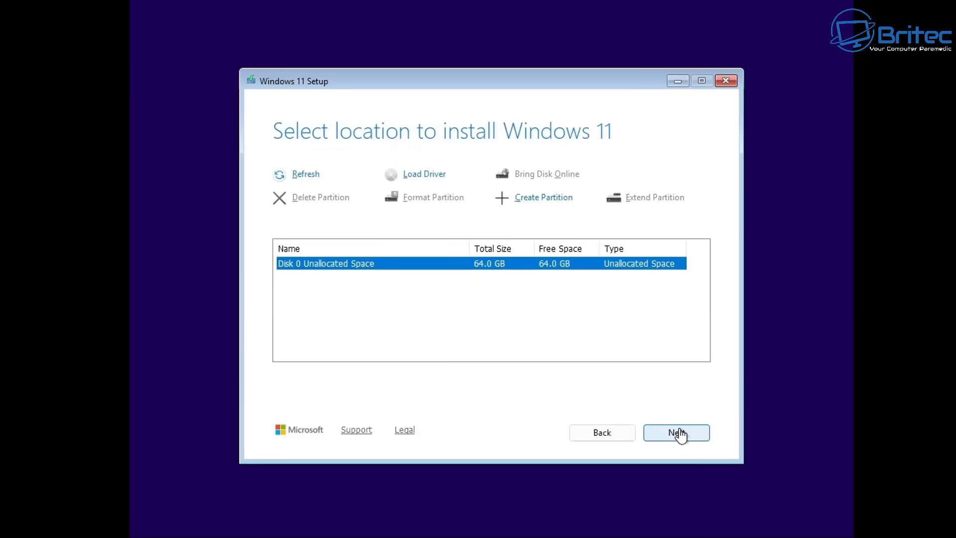
{"action": "left_click", "coordinate": [678, 441]}
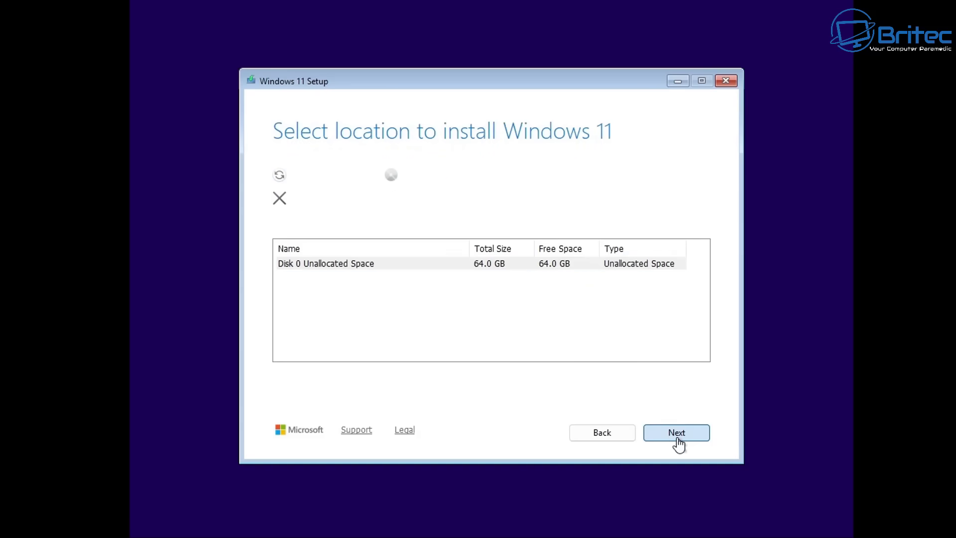
{"action": "left_click", "coordinate": [677, 440]}
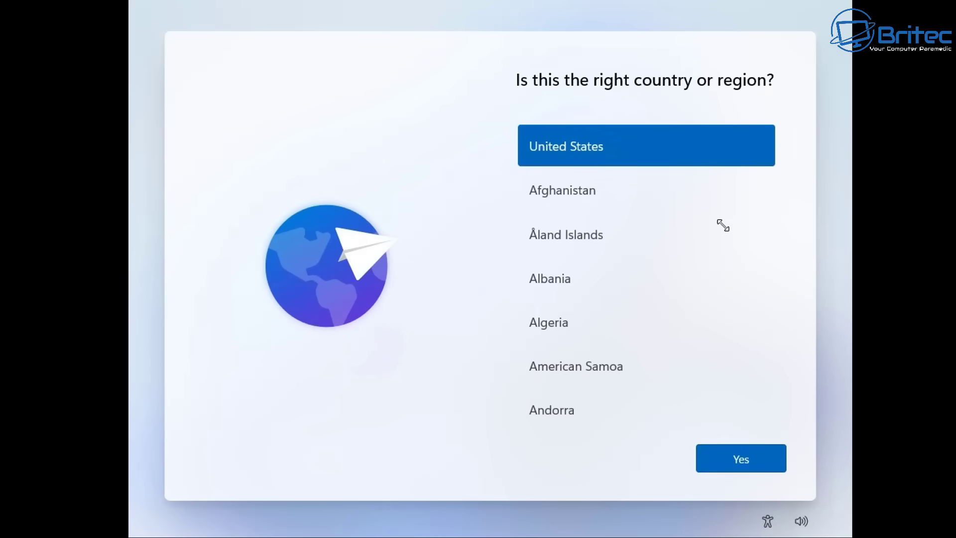
Step: Keep United States as region and US as keyboard layout, with no second layout
{"action": "left_click", "coordinate": [760, 460]}
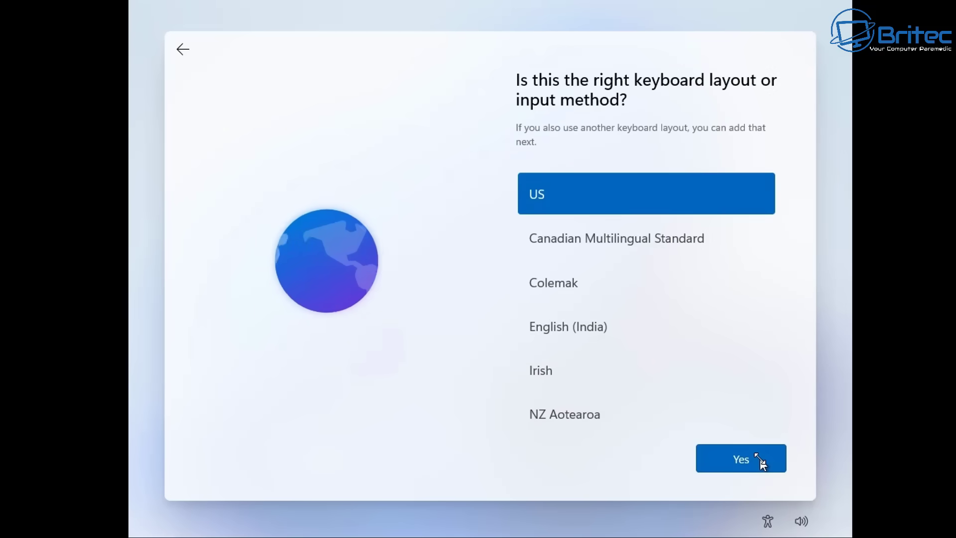
{"action": "left_click", "coordinate": [760, 461]}
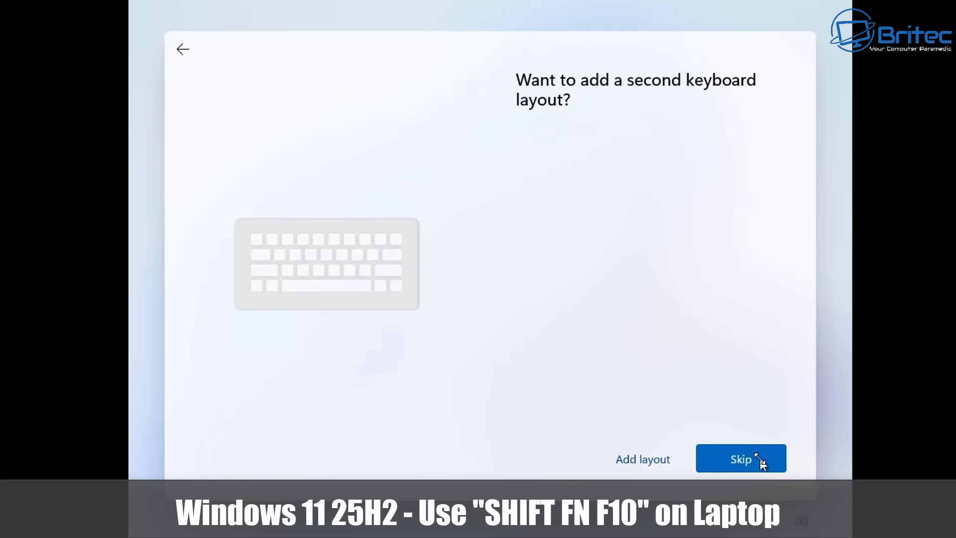
{"action": "left_click", "coordinate": [760, 460]}
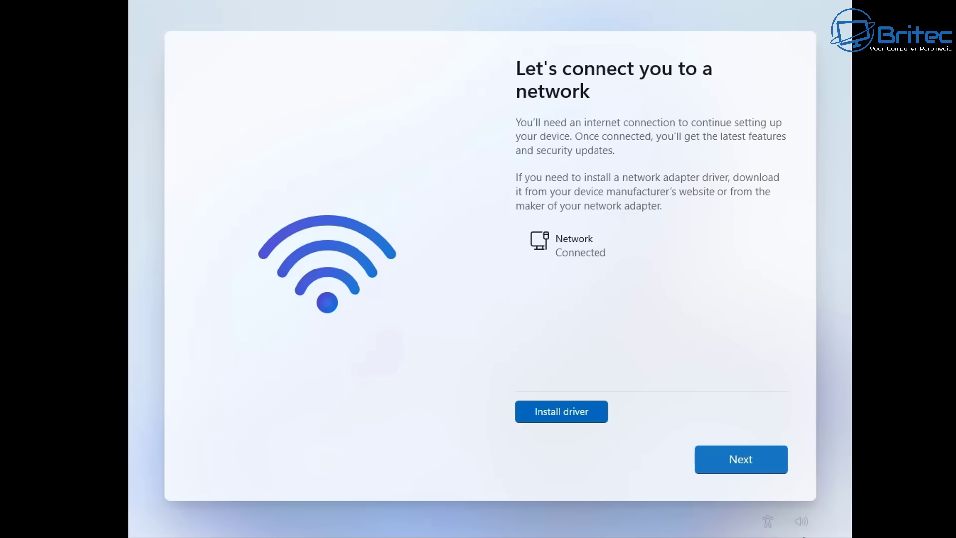
Step: Continue from the connected network page to the device naming page
{"action": "left_click", "coordinate": [743, 467]}
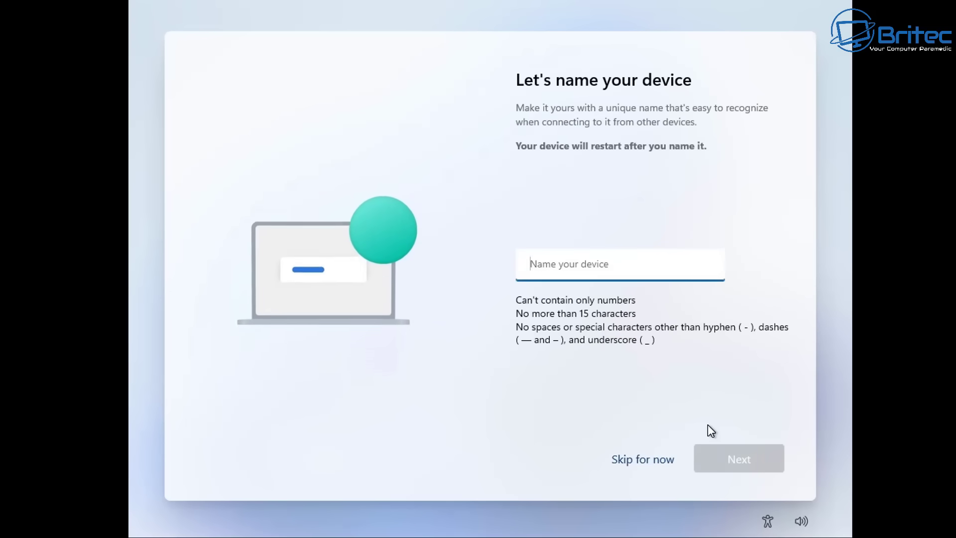
Step: Leave the device unnamed by skipping the naming page
{"action": "left_click", "coordinate": [658, 458]}
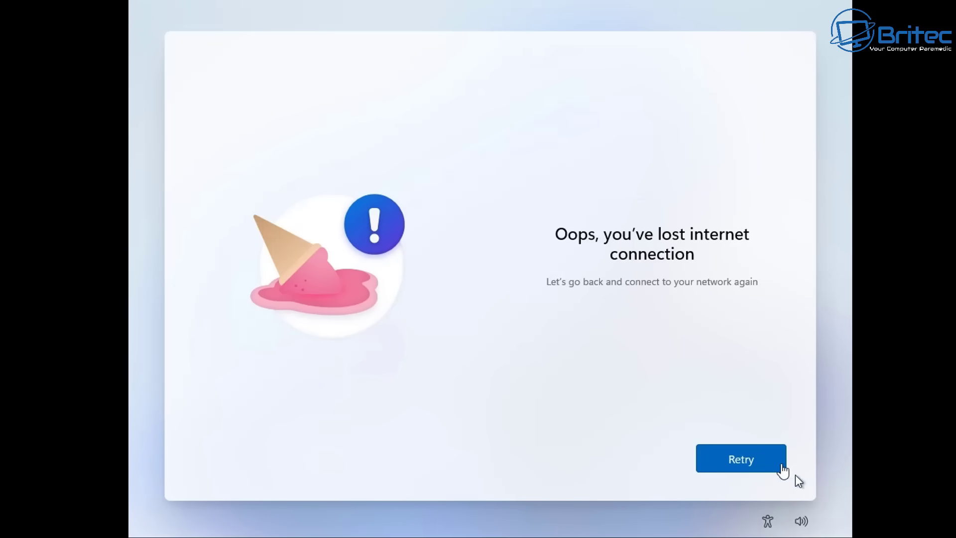
Step: Retry the lost internet connection twice until the network shows Connected
{"action": "left_click", "coordinate": [780, 466]}
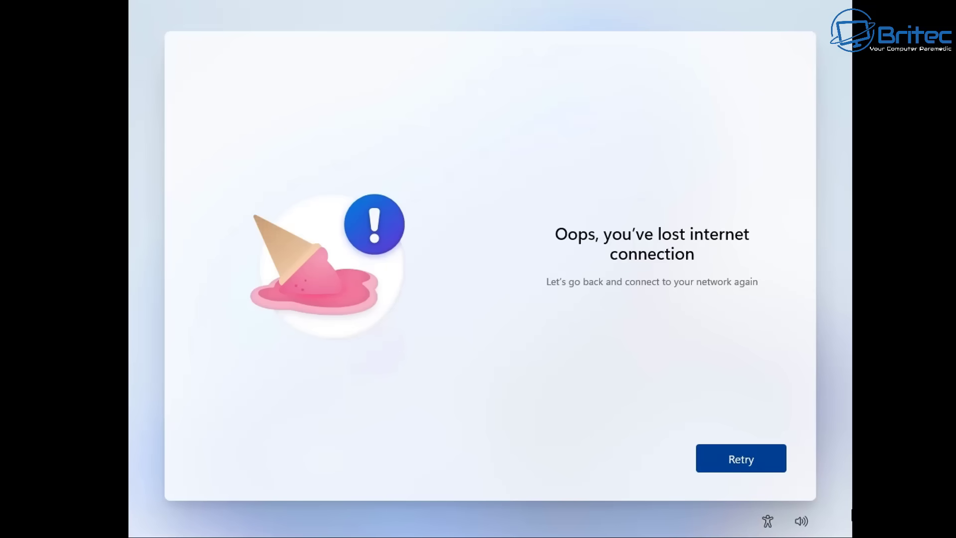
{"action": "left_click", "coordinate": [745, 458]}
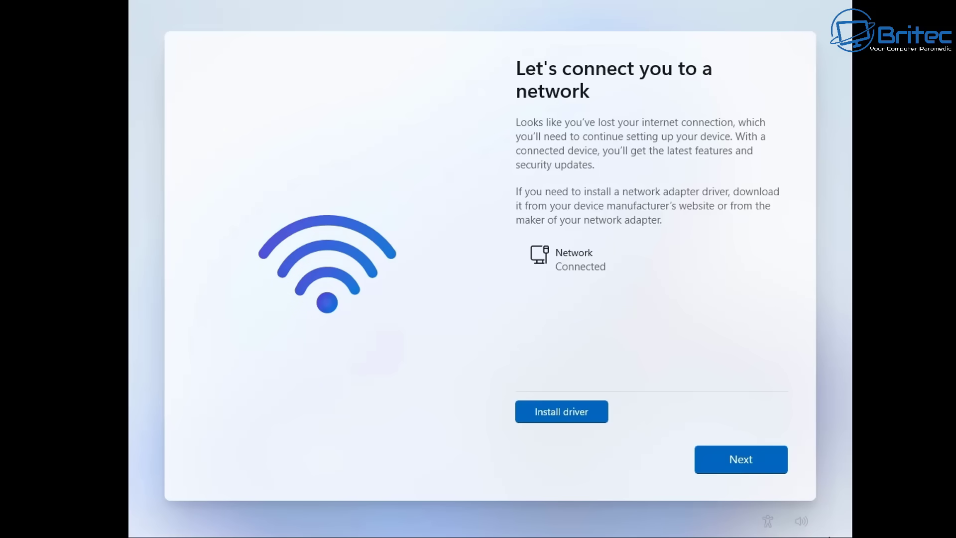
Step: Reach the Microsoft account sign-in and check its other sign-in options, returning to the form twice
{"action": "left_click", "coordinate": [762, 459]}
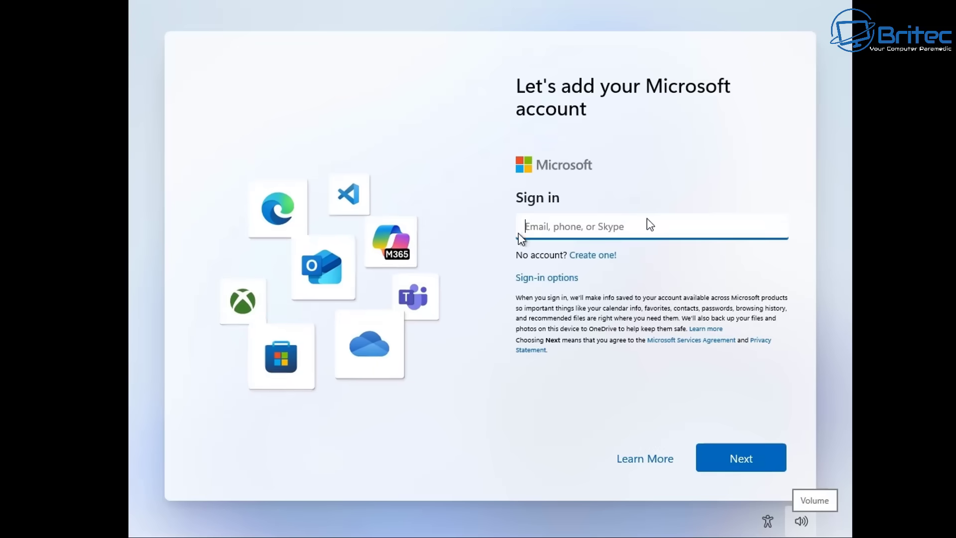
{"action": "left_click", "coordinate": [551, 280]}
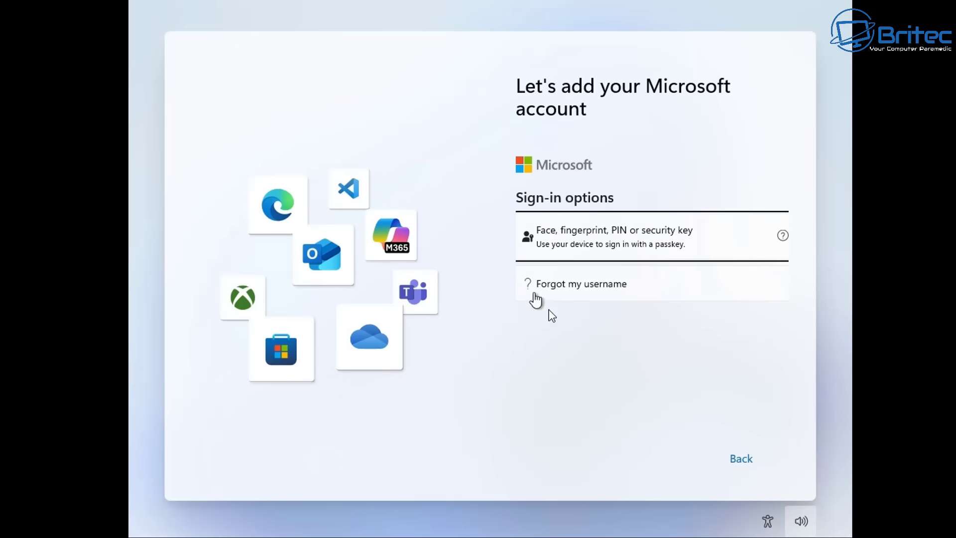
{"action": "left_click", "coordinate": [738, 466]}
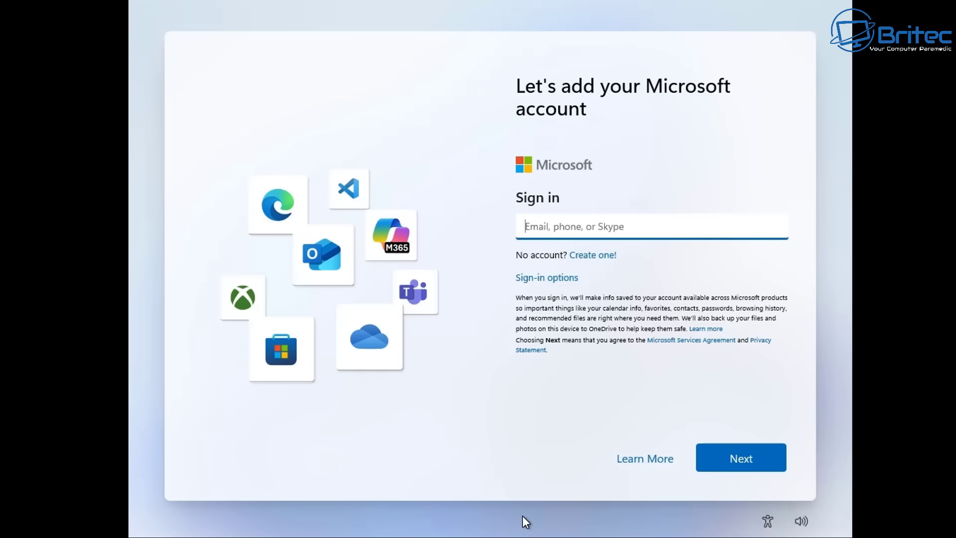
{"action": "left_click", "coordinate": [743, 458]}
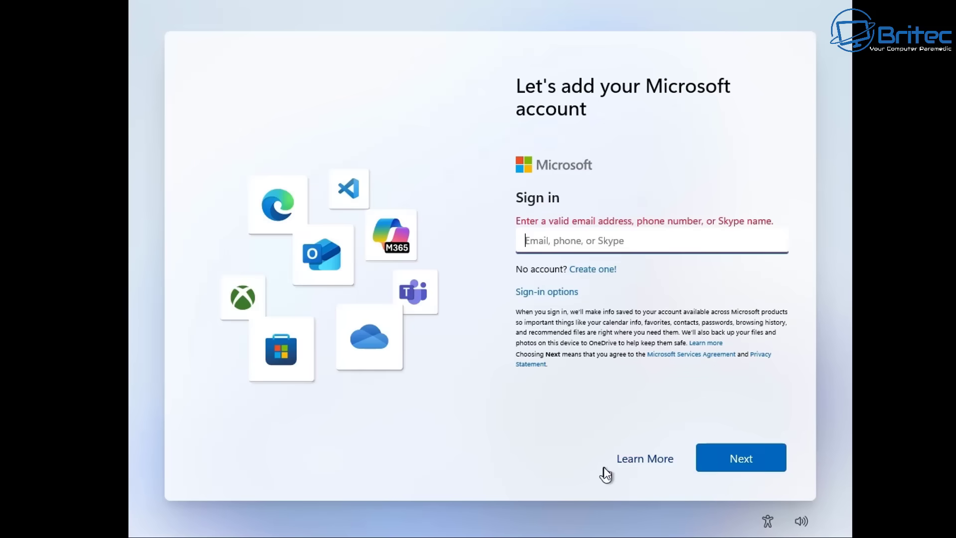
{"action": "left_click", "coordinate": [551, 292]}
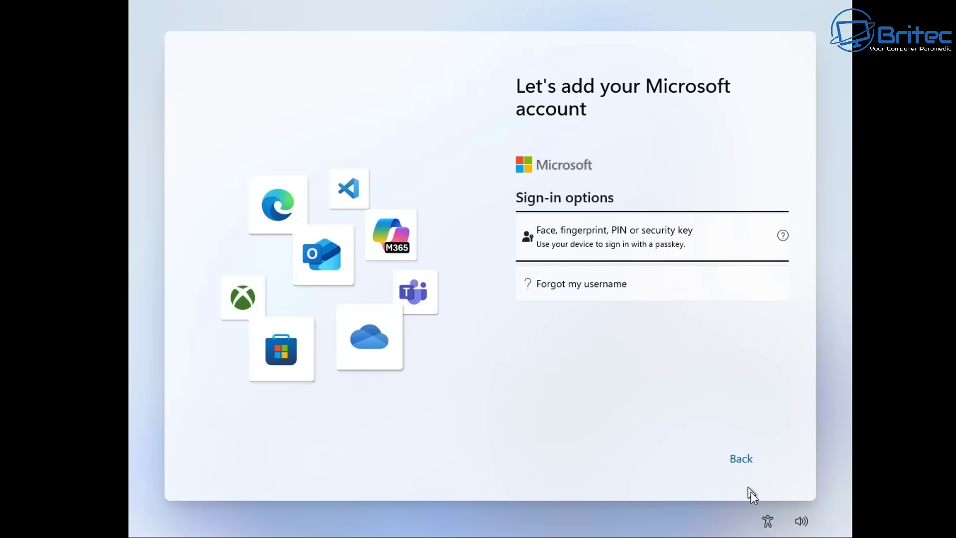
{"action": "left_click", "coordinate": [740, 459]}
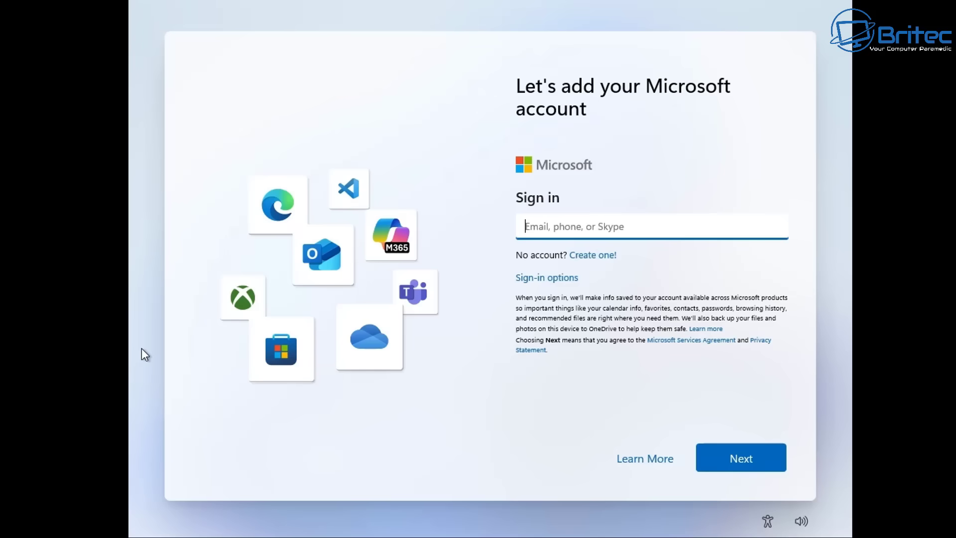
Step: Power off the virtual machine and continue past keyboard settings in the restarted setup
{"action": "key", "text": "alt+F4"}
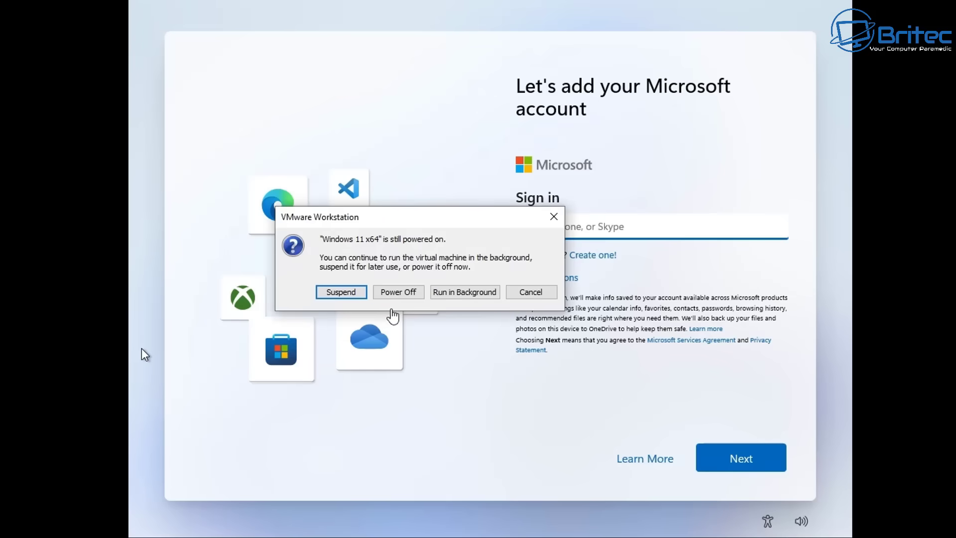
{"action": "left_click", "coordinate": [402, 294]}
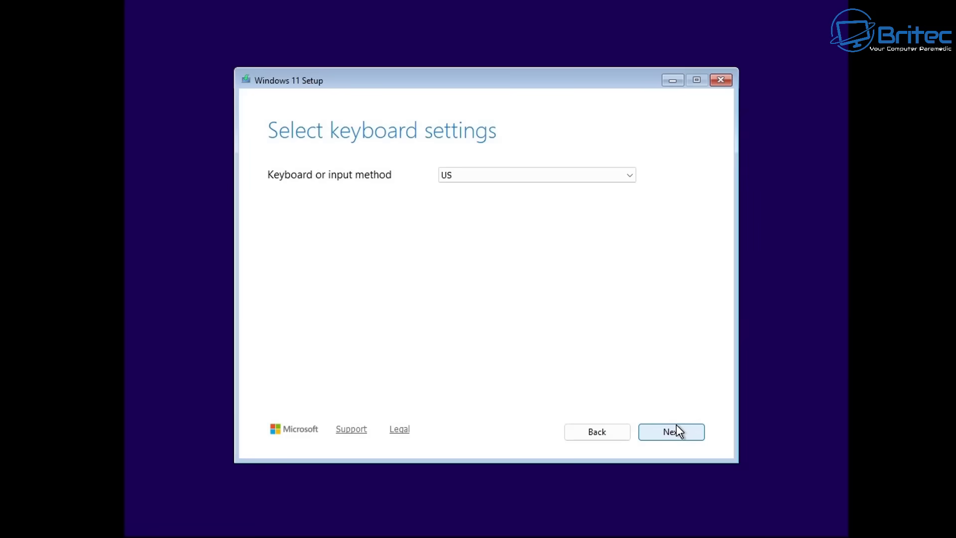
{"action": "left_click", "coordinate": [676, 428]}
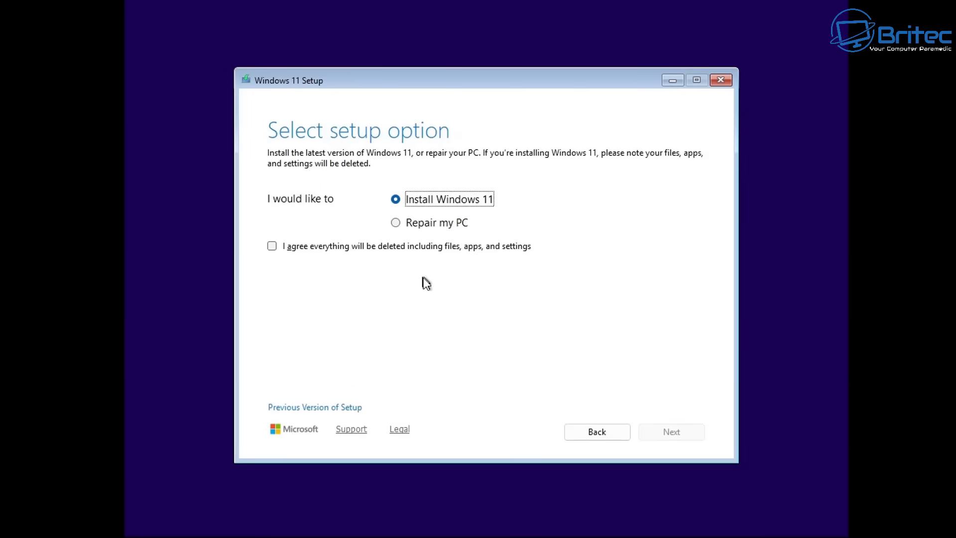
Step: Agree that everything will be deleted and proceed without a product key
{"action": "left_click", "coordinate": [272, 246]}
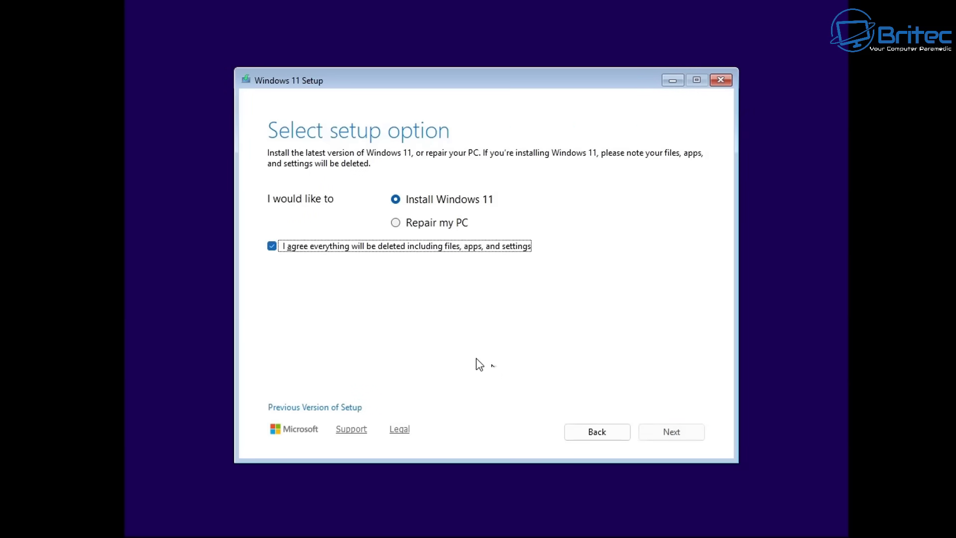
{"action": "left_click", "coordinate": [677, 431]}
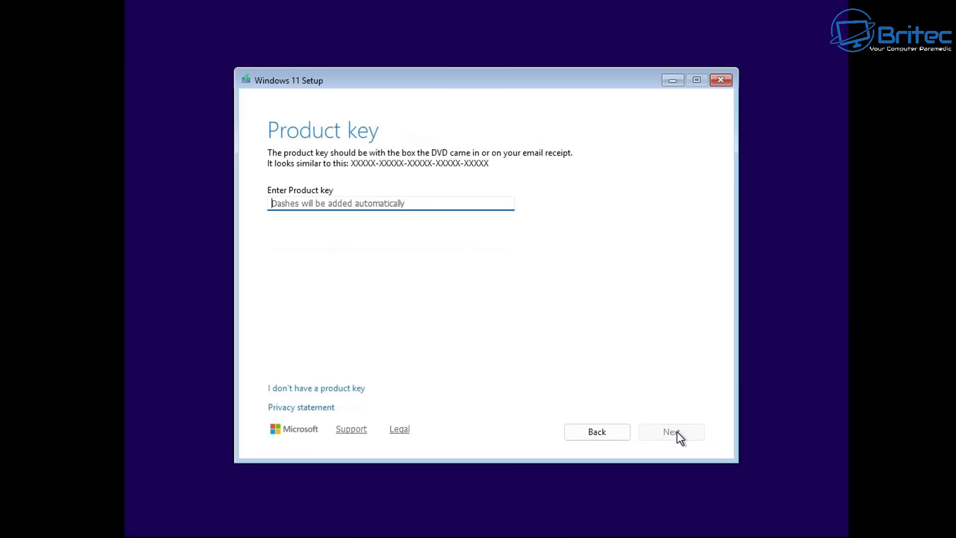
{"action": "left_click", "coordinate": [354, 389]}
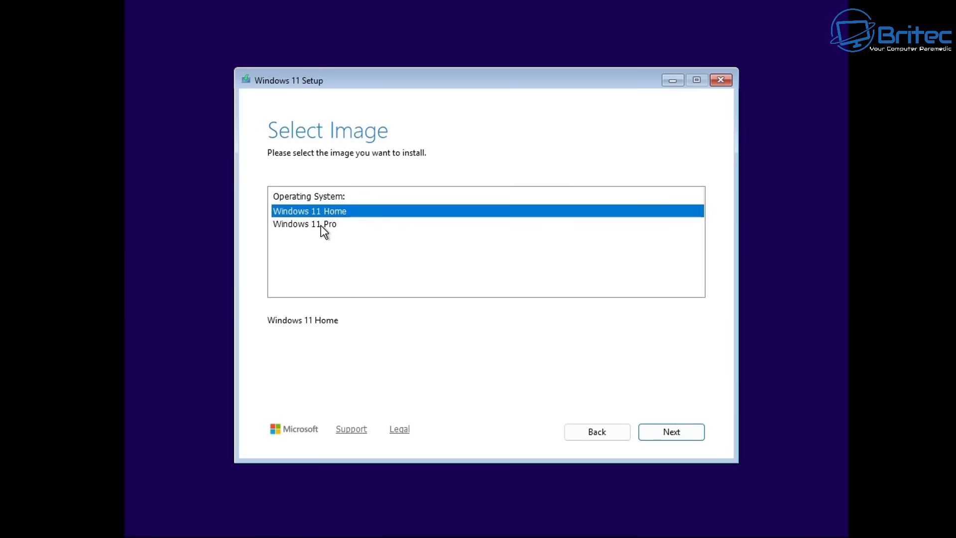
Step: Choose Windows 11 Pro, accept the license and install onto unallocated Disk 0
{"action": "left_click", "coordinate": [320, 225]}
{"action": "left_click", "coordinate": [677, 432]}
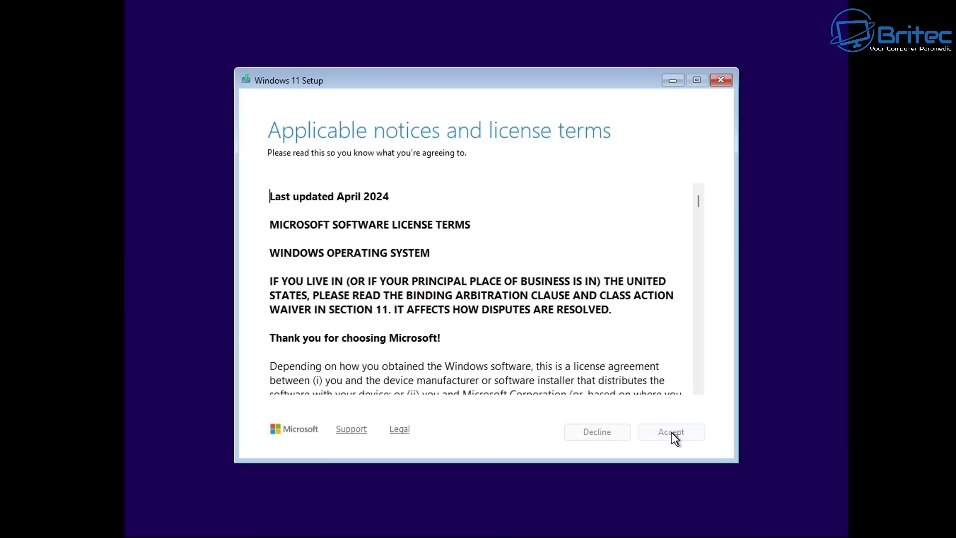
{"action": "left_click", "coordinate": [676, 433]}
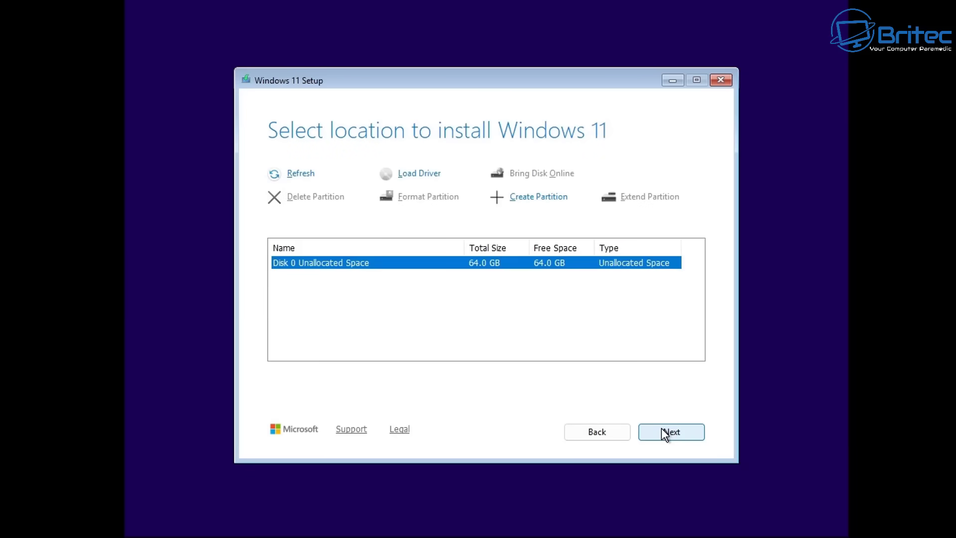
{"action": "left_click", "coordinate": [661, 429]}
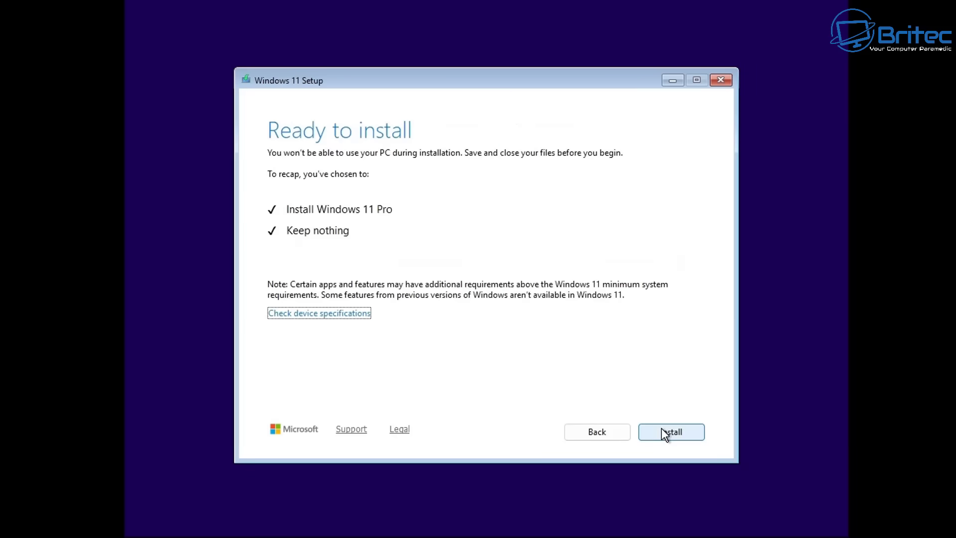
{"action": "left_click", "coordinate": [661, 429]}
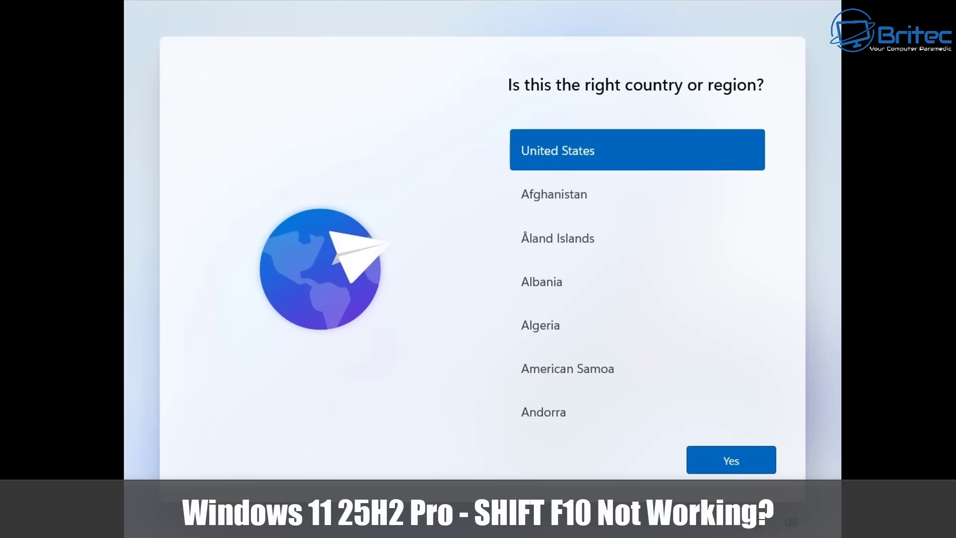
Step: Confirm United States and the US keyboard layout, skipping a second layout
{"action": "left_click", "coordinate": [729, 459]}
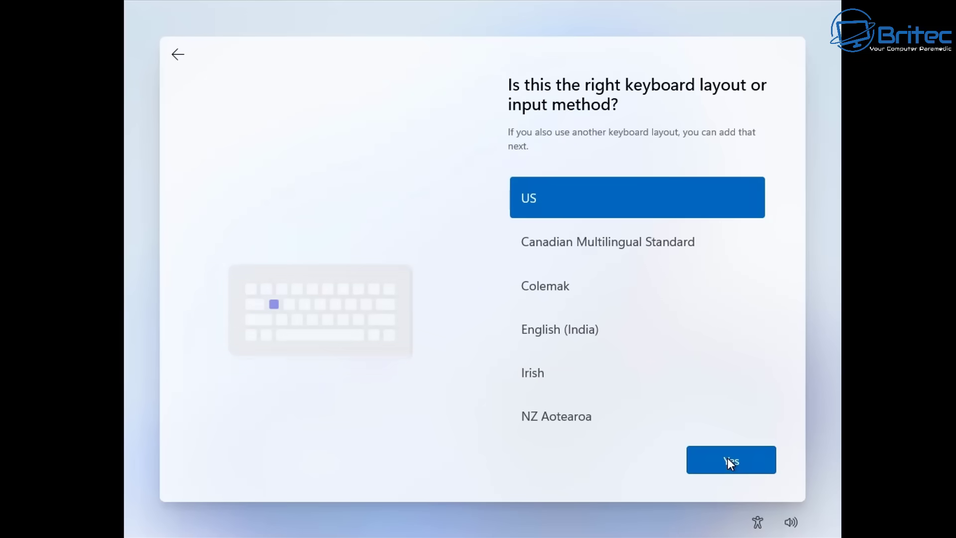
{"action": "left_click", "coordinate": [727, 461]}
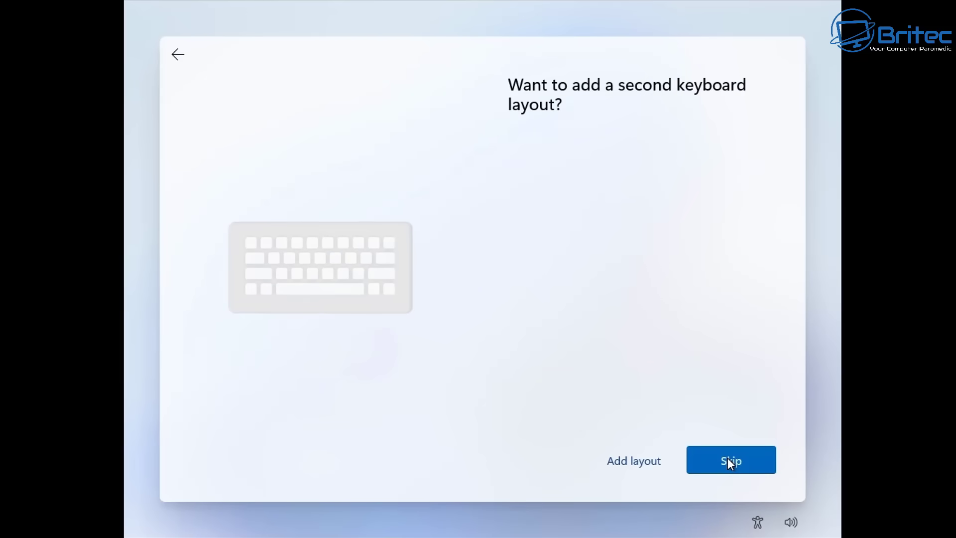
{"action": "left_click", "coordinate": [728, 460]}
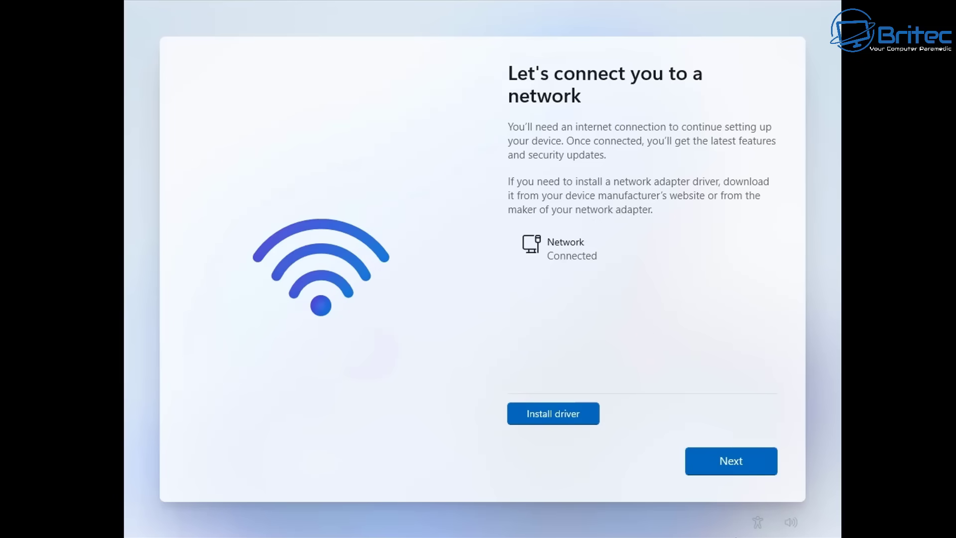
Step: Choose the work or school setup, then pick Domain join from the sign-in options
{"action": "left_click", "coordinate": [737, 463]}
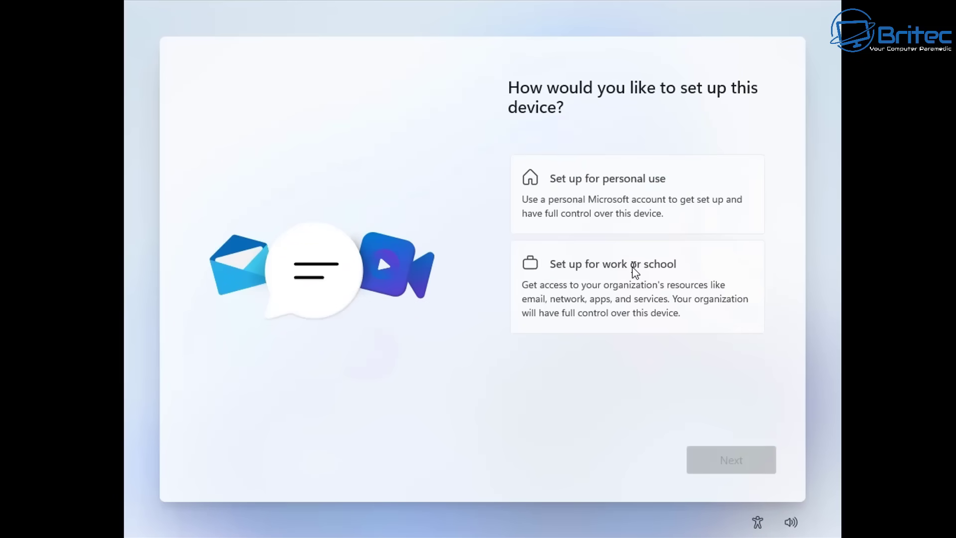
{"action": "left_click", "coordinate": [626, 270]}
{"action": "left_click", "coordinate": [725, 457]}
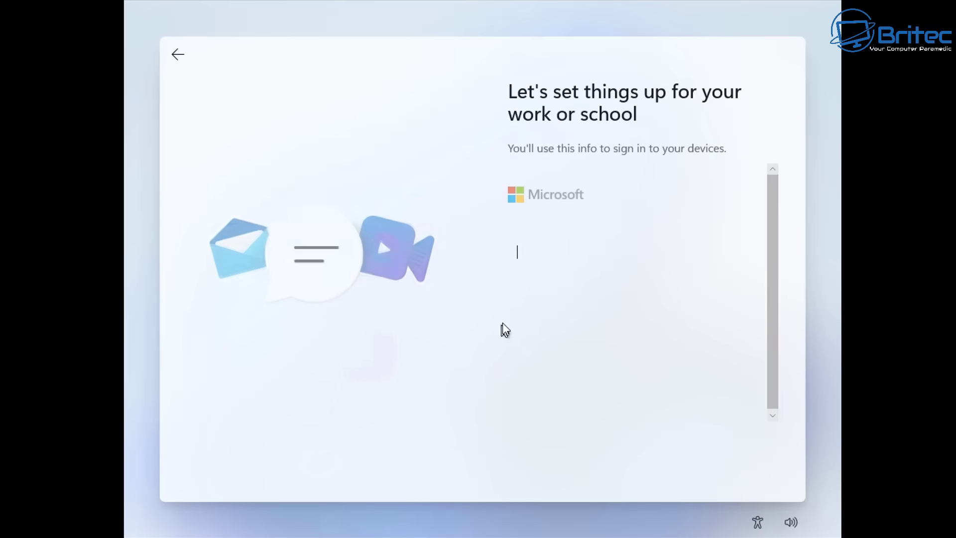
{"action": "left_click", "coordinate": [552, 287]}
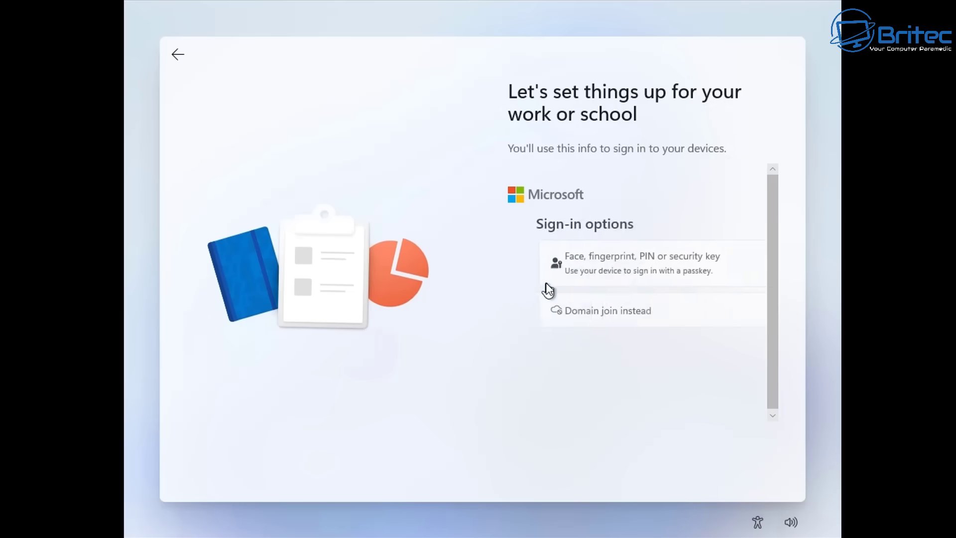
{"action": "left_click", "coordinate": [590, 313]}
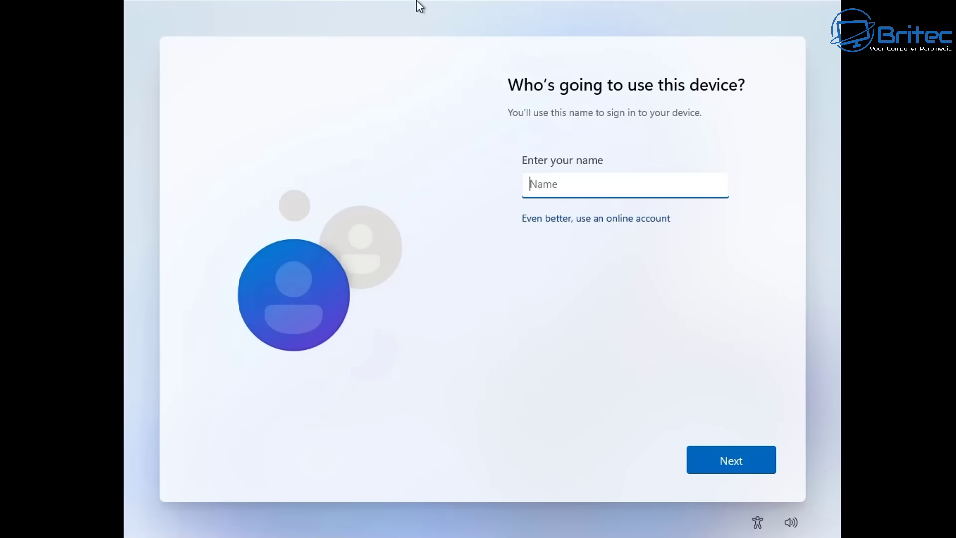
Step: Power off and restart the VM, then reconfirm United States and US keyboard without a second layout
{"action": "key", "text": "alt+F4"}
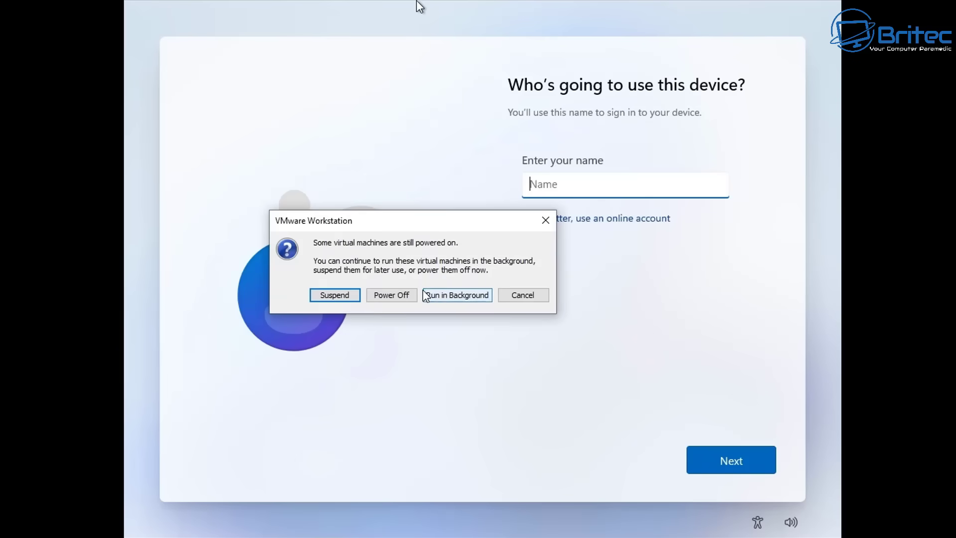
{"action": "left_click", "coordinate": [400, 295]}
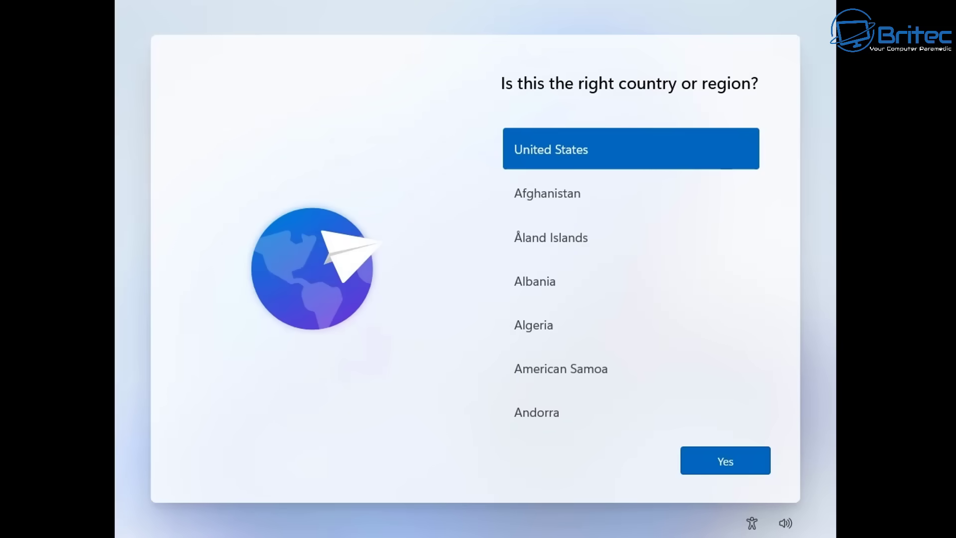
{"action": "left_click", "coordinate": [732, 463]}
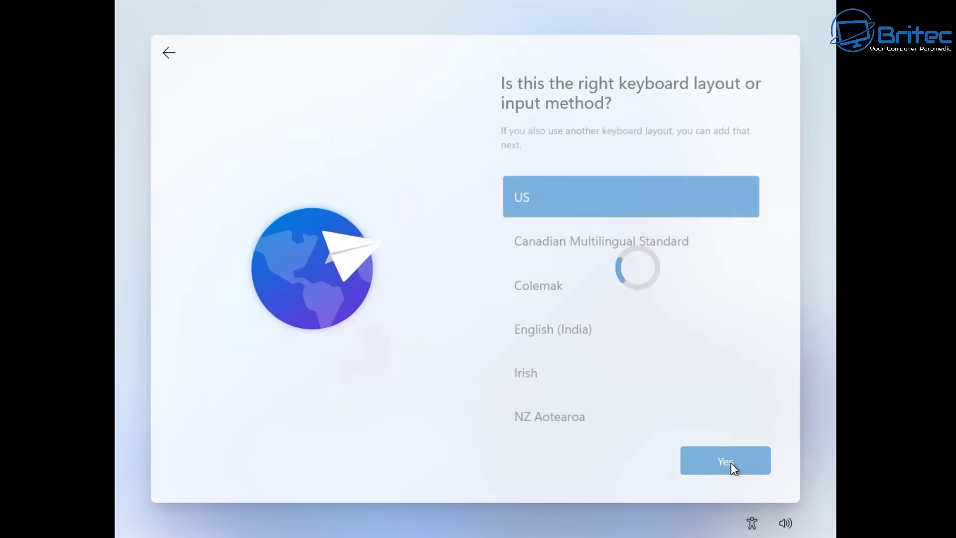
{"action": "left_click", "coordinate": [734, 468]}
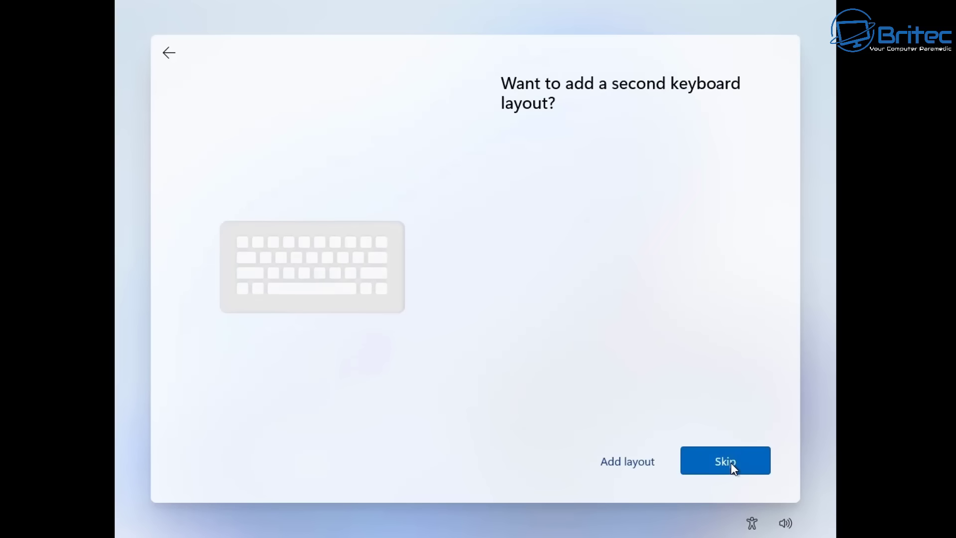
{"action": "left_click", "coordinate": [732, 468]}
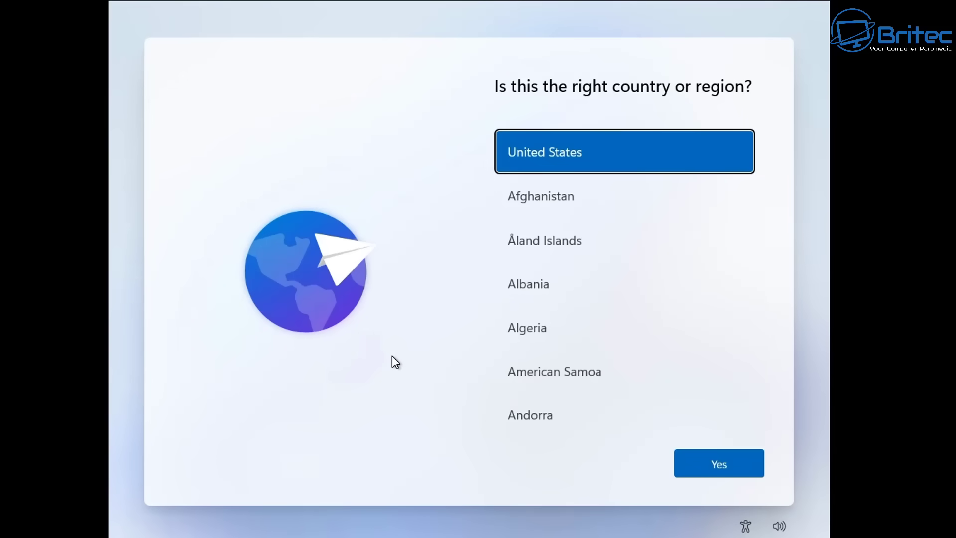
Step: Open an administrator Command Prompt with Shift+F10 and enter 'start ms-cxh:localonly' at its prompt
{"action": "key", "text": "shift+F10"}
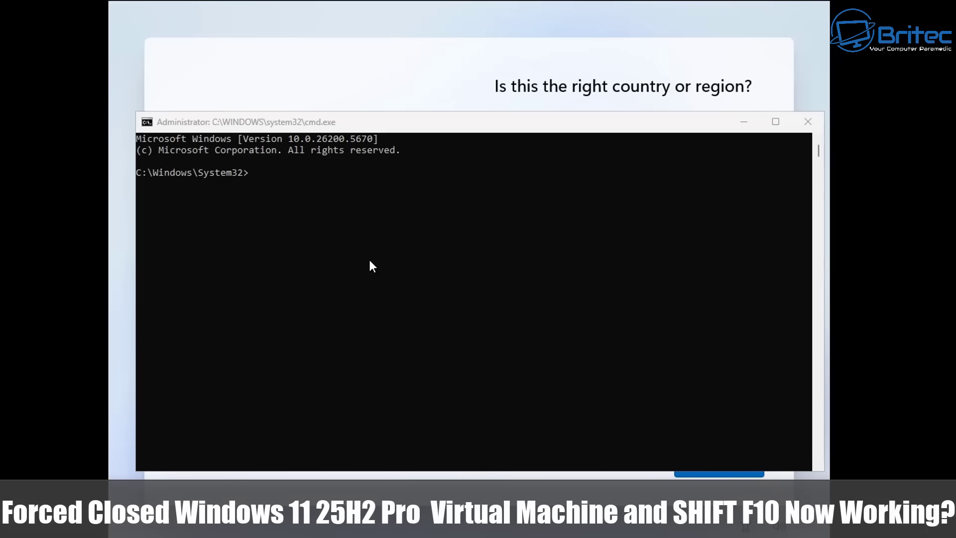
{"action": "left_click", "coordinate": [370, 262]}
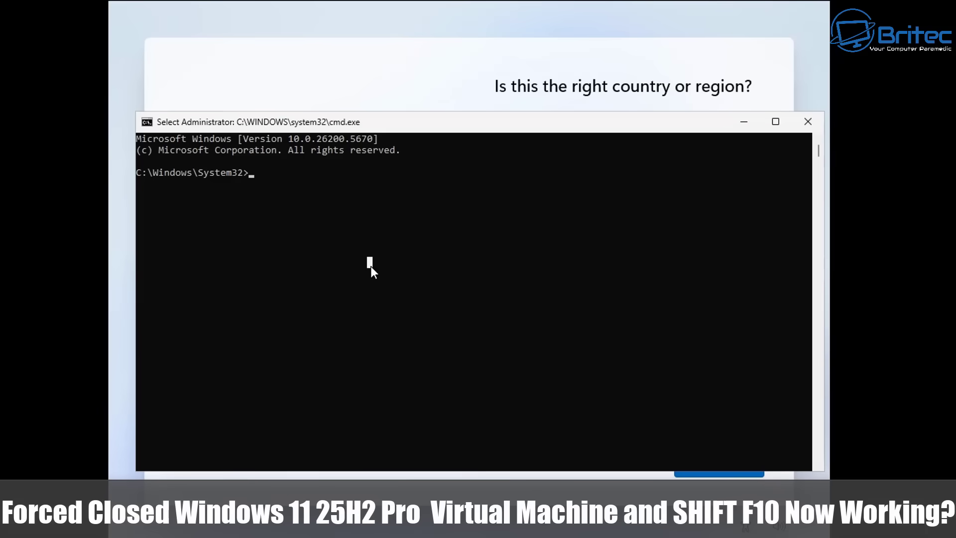
{"action": "type", "text": "start"}
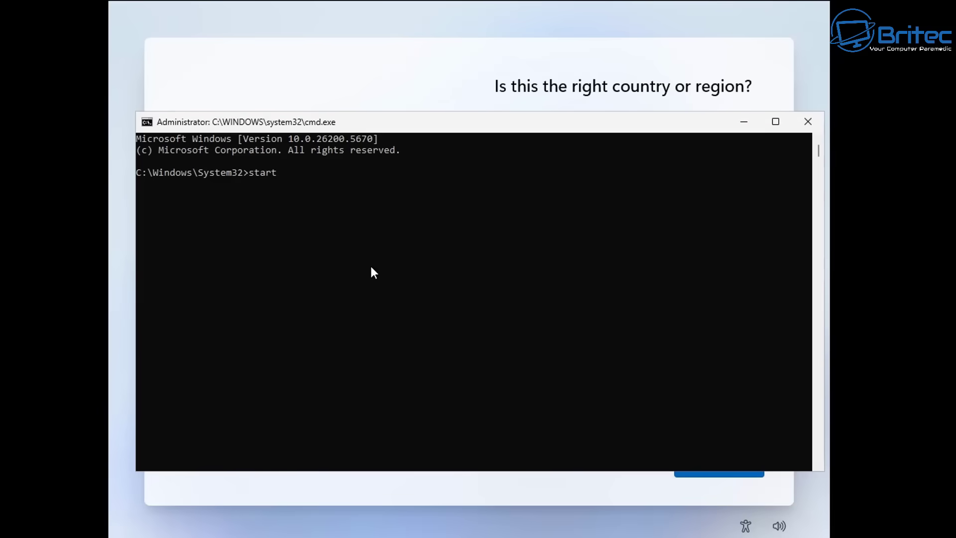
{"action": "type", "text": " ms-cxh:localonly"}
Step: Run the ms-cxh:localonly command and create a local user with a user name and blank passwords
{"action": "key", "text": "Return"}
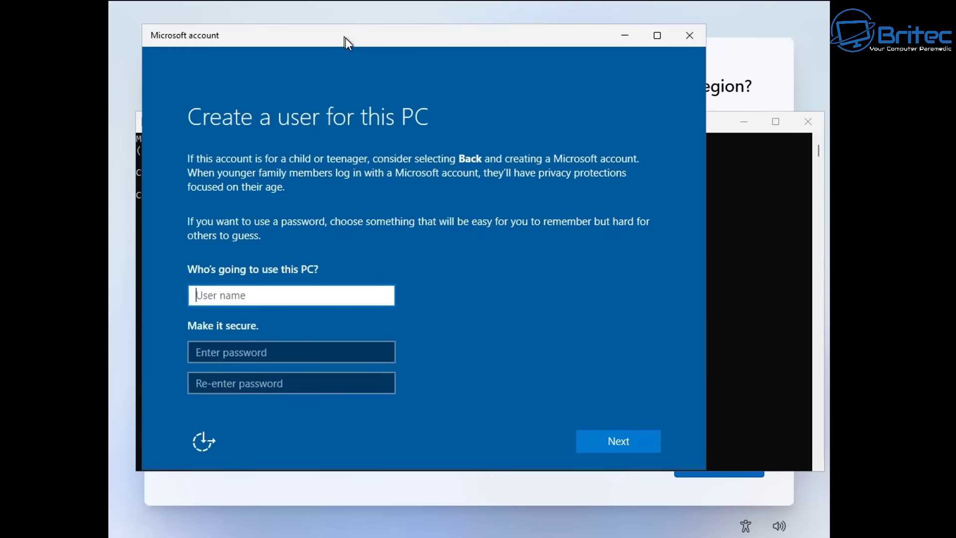
{"action": "left_click_drag", "start_coordinate": [346, 38], "coordinate": [411, 85]}
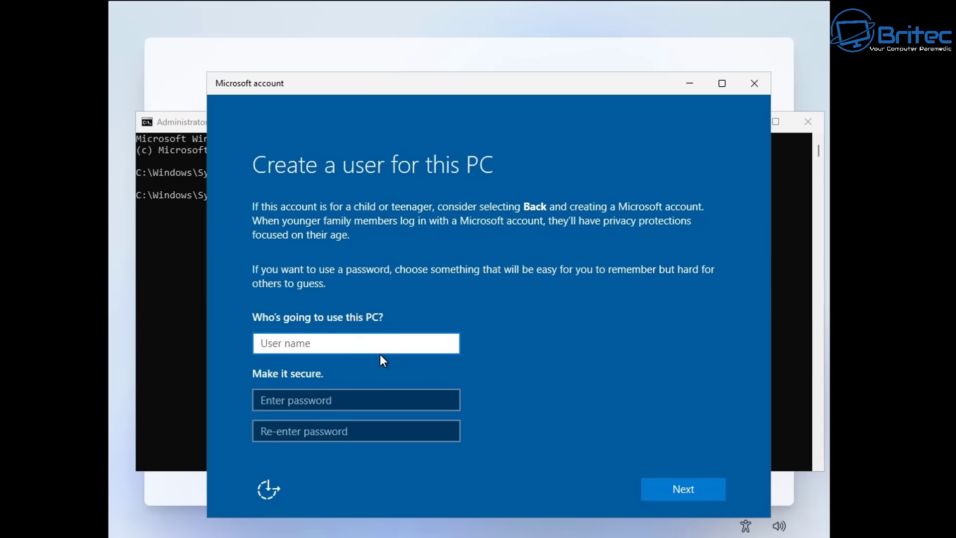
{"action": "type", "text": "Britec"}
{"action": "left_click", "coordinate": [683, 490]}
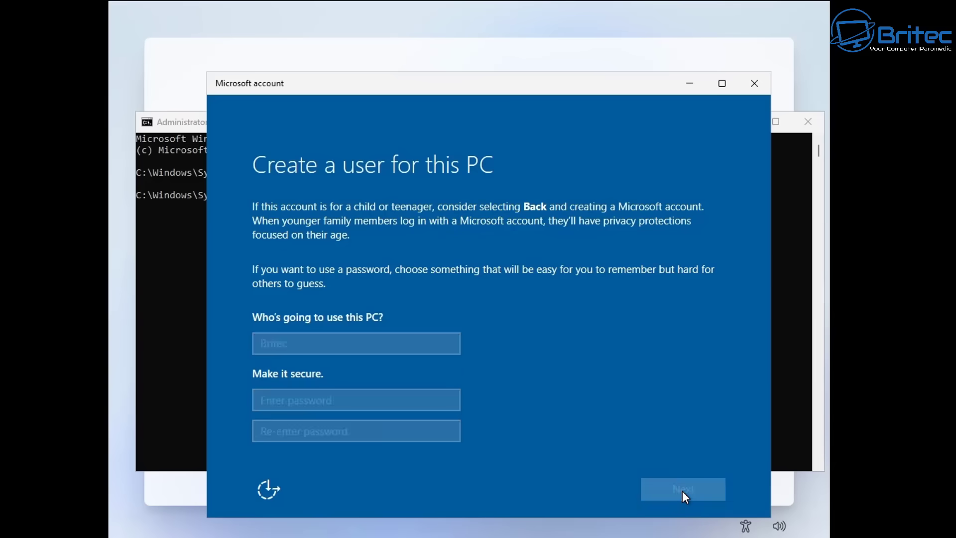